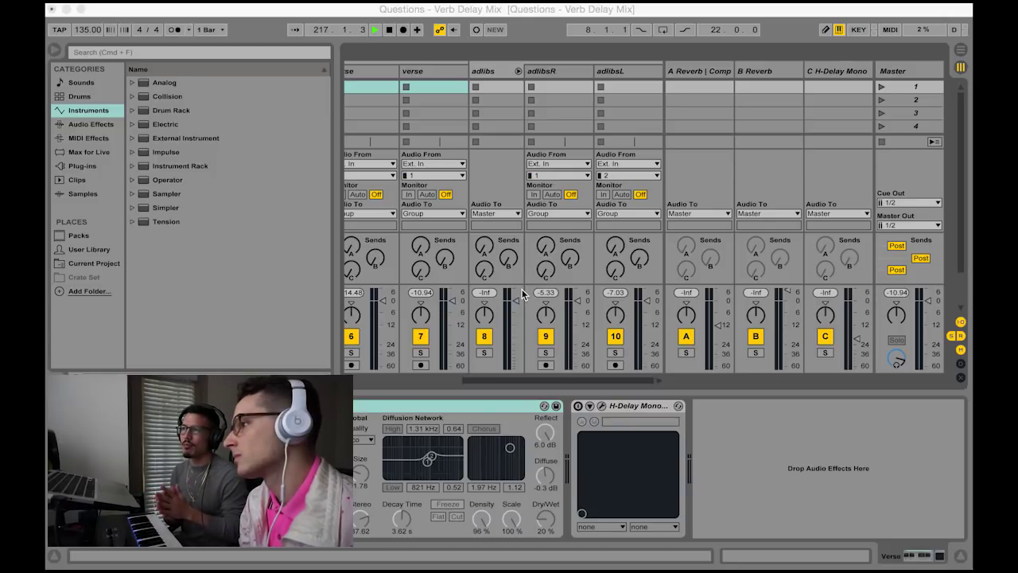
# Stop playback at 1.1.1, show return A's EQ Eight and Saturator, and select adlibsR's Send A.
pyautogui.click(674, 18)
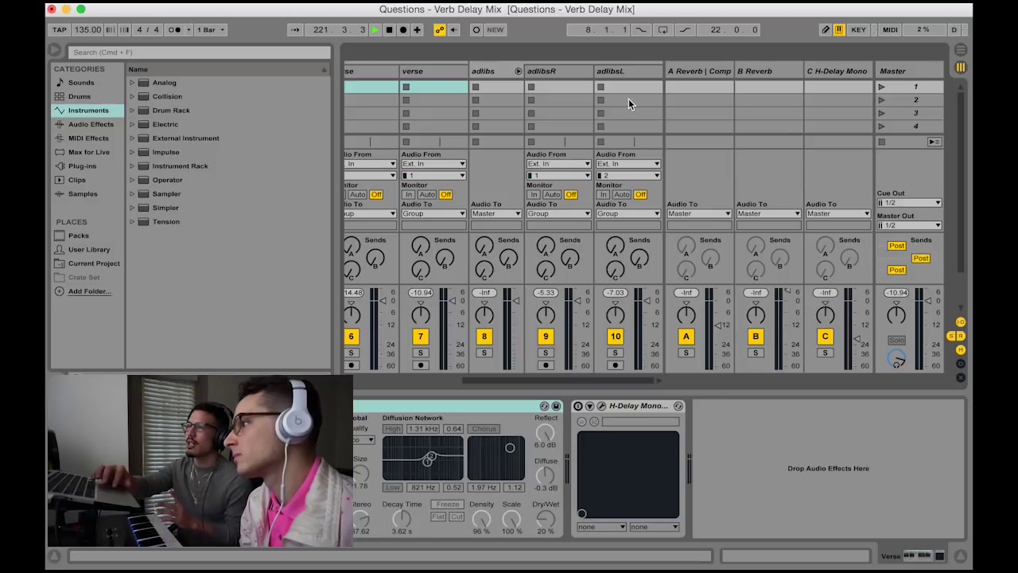
pyautogui.doubleClick(394, 30)
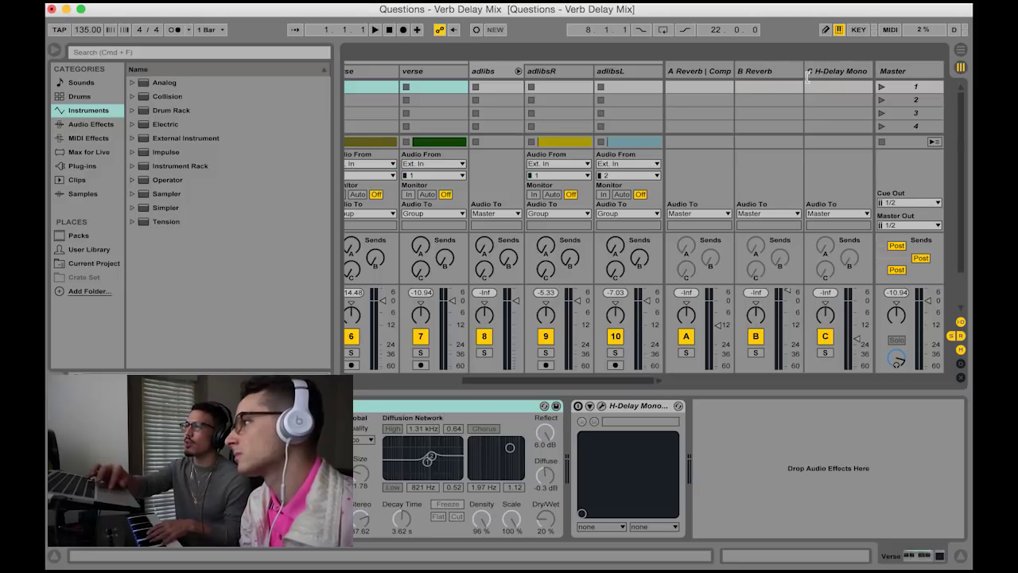
pyautogui.click(707, 71)
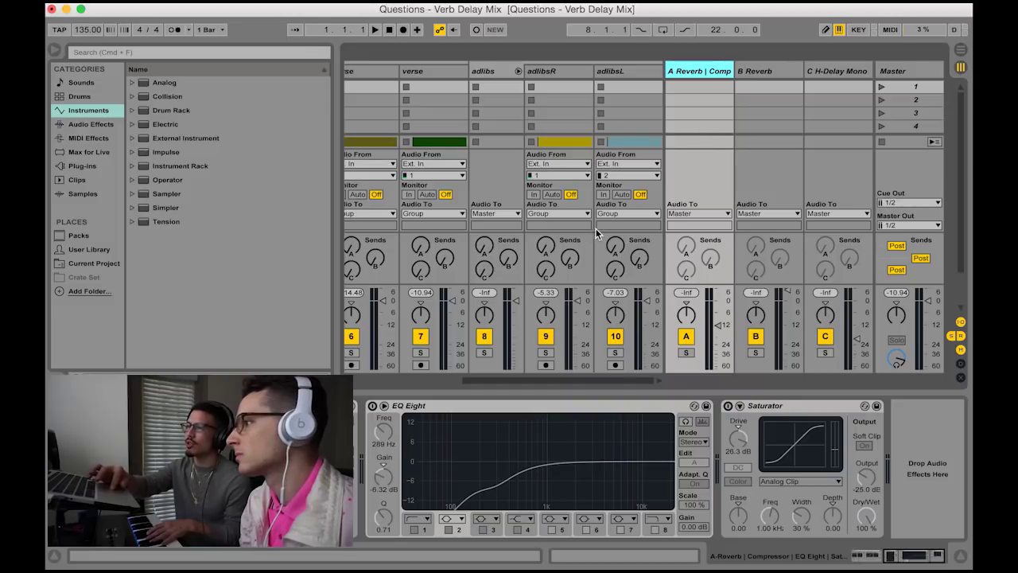
pyautogui.click(543, 250)
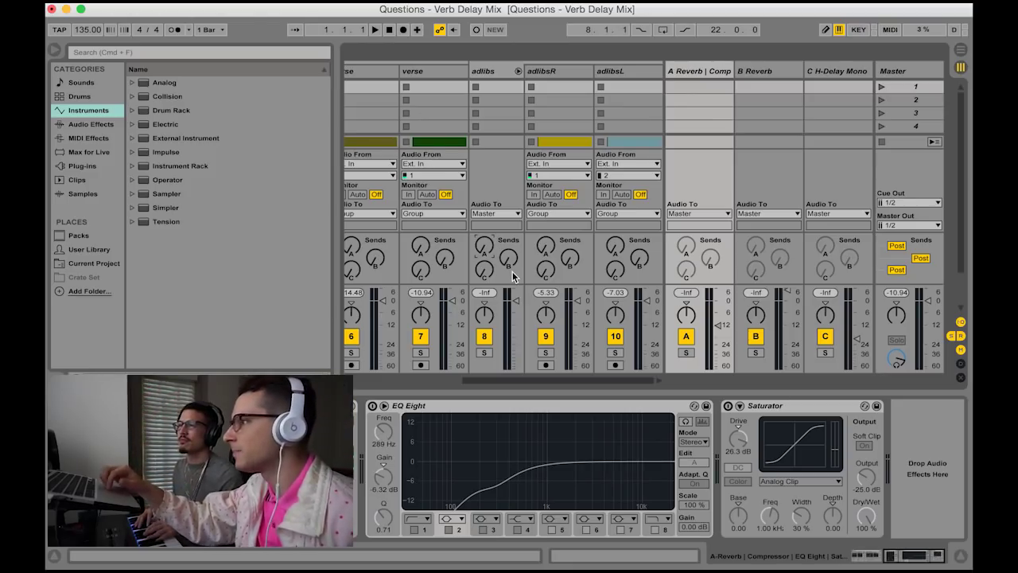
pyautogui.scroll(-1, 512, 271)
# Switch to Arrangement View and play the Verse_bip clip from bar 9.
pyautogui.hscroll(-5, 512, 271)
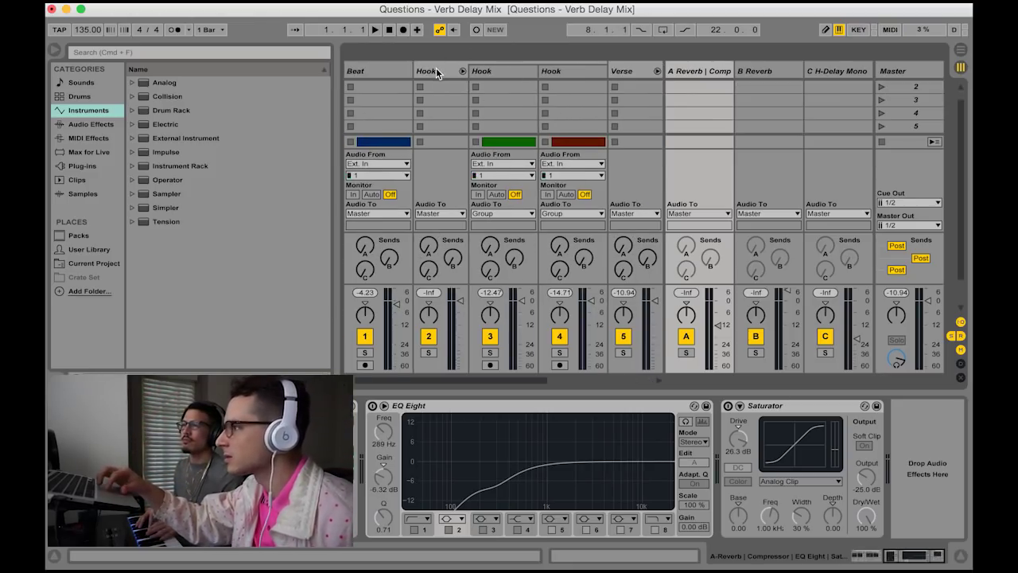
pyautogui.press('Tab')
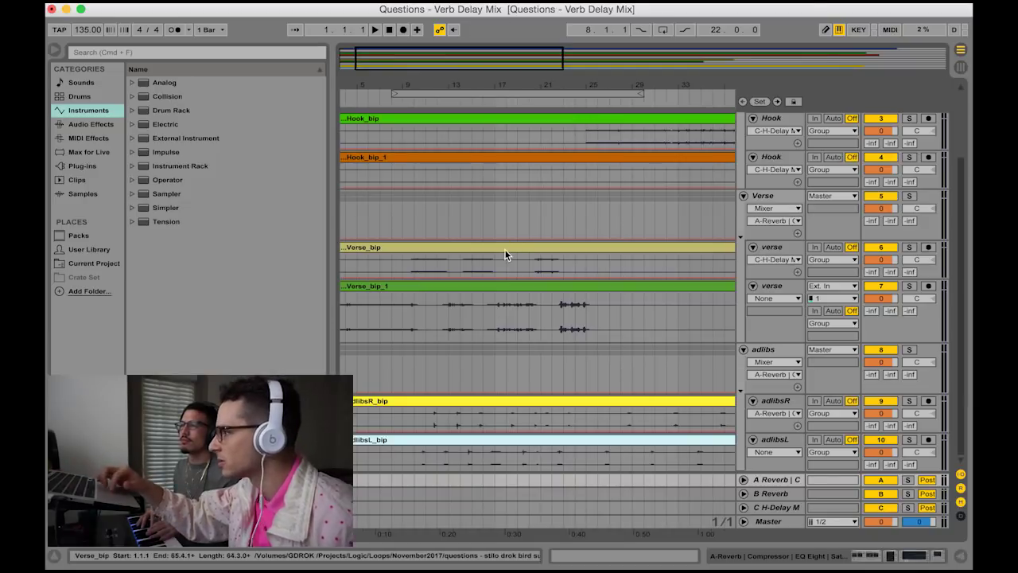
pyautogui.click(347, 256)
pyautogui.scroll(2, 347, 257)
pyautogui.hscroll(-2, 347, 257)
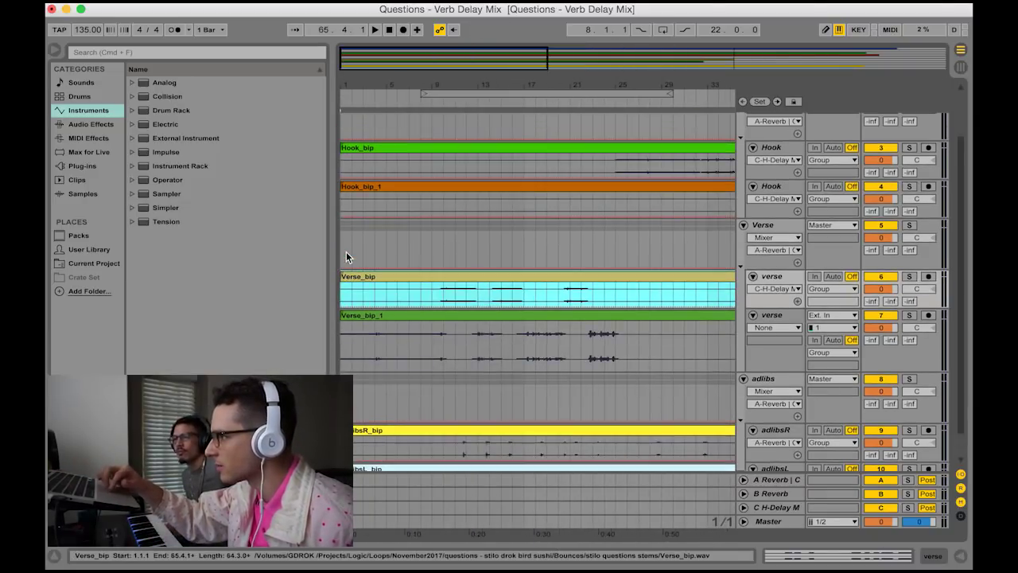
pyautogui.click(431, 292)
pyautogui.press('space')
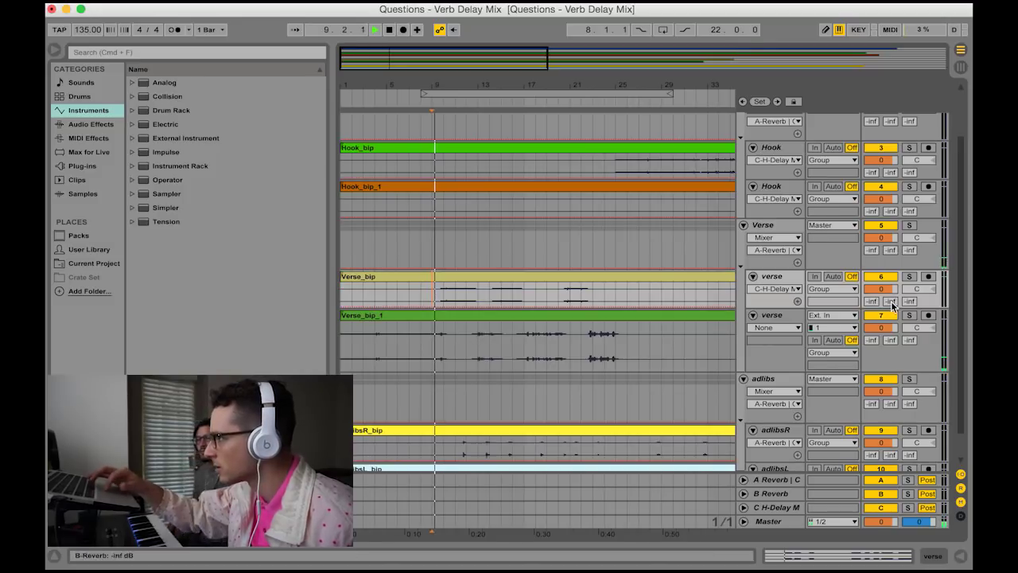
# Show the Verse group's device chain, stop playback, and switch on its Reverb.
pyautogui.click(800, 238)
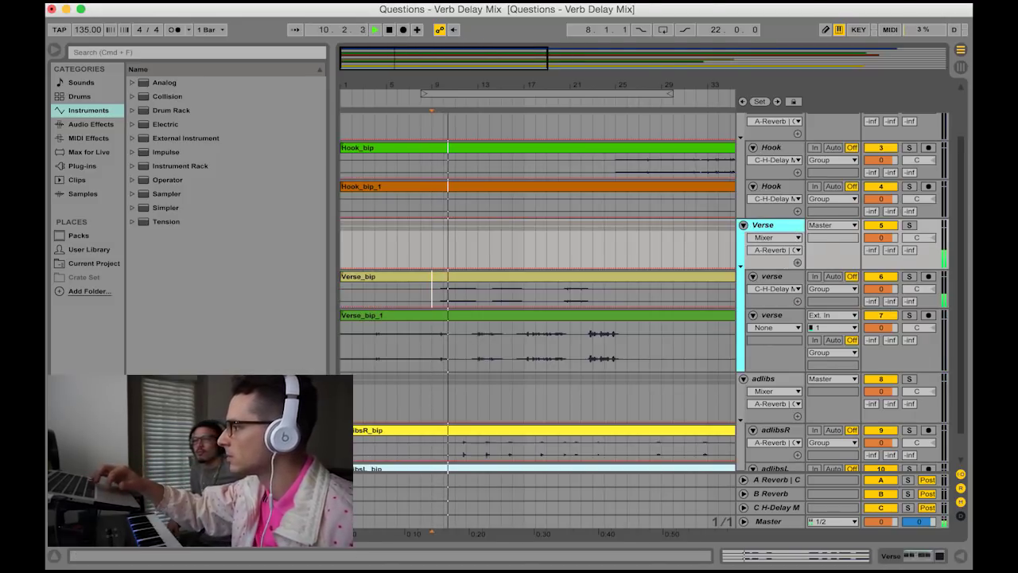
pyautogui.click(919, 554)
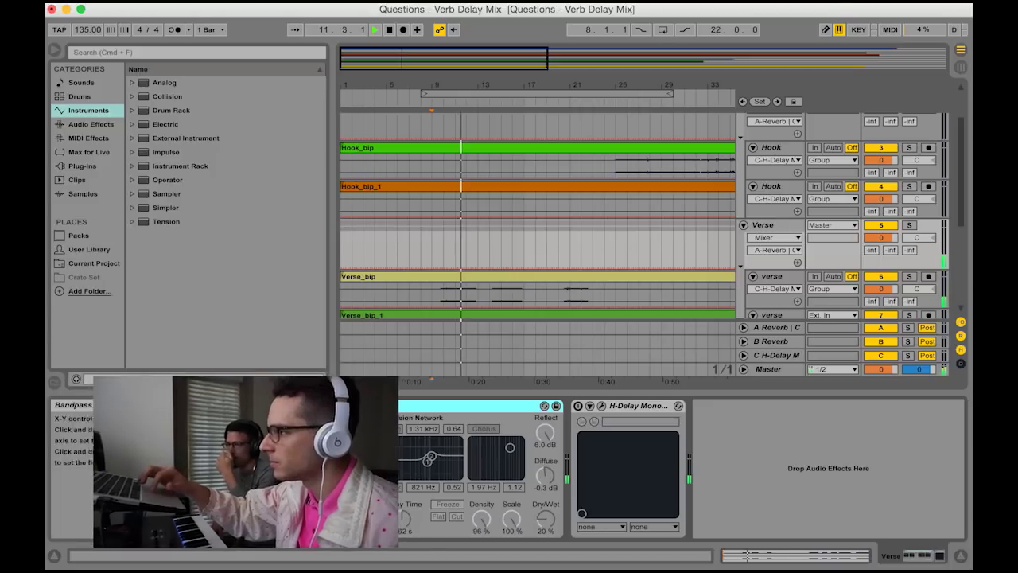
pyautogui.hscroll(-5, 382, 469)
pyautogui.press('space')
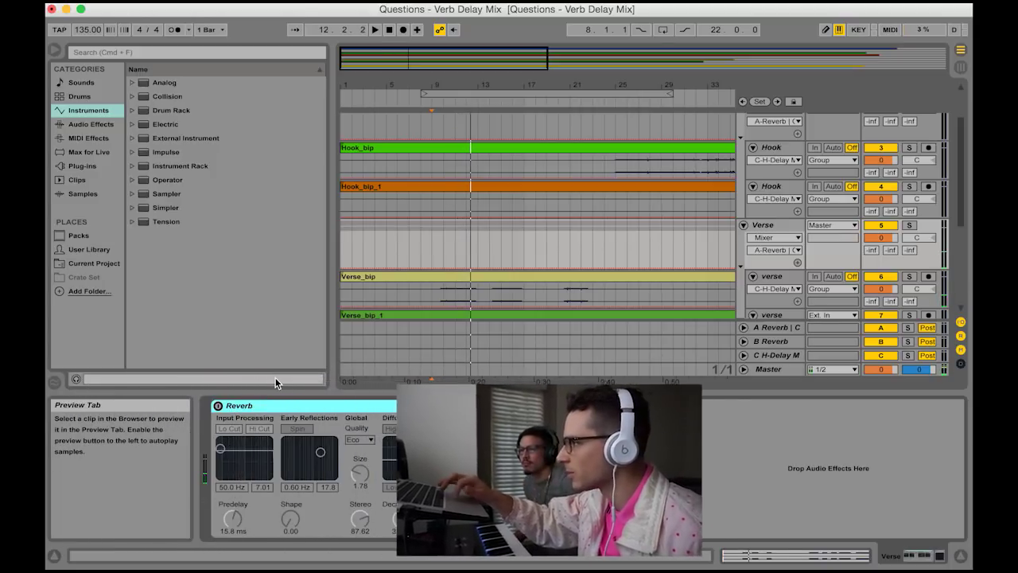
pyautogui.click(217, 406)
pyautogui.press('space')
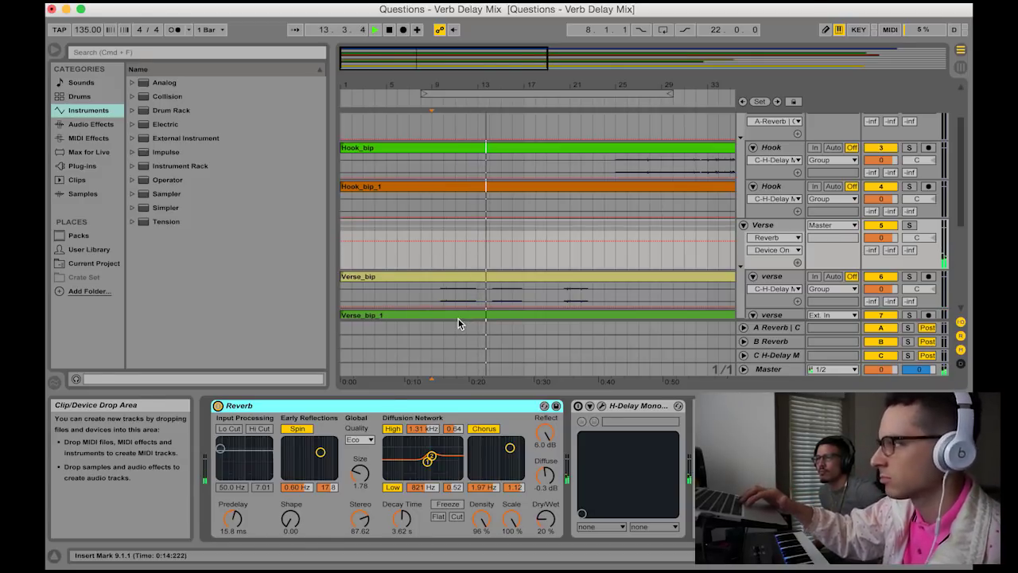
pyautogui.press('space')
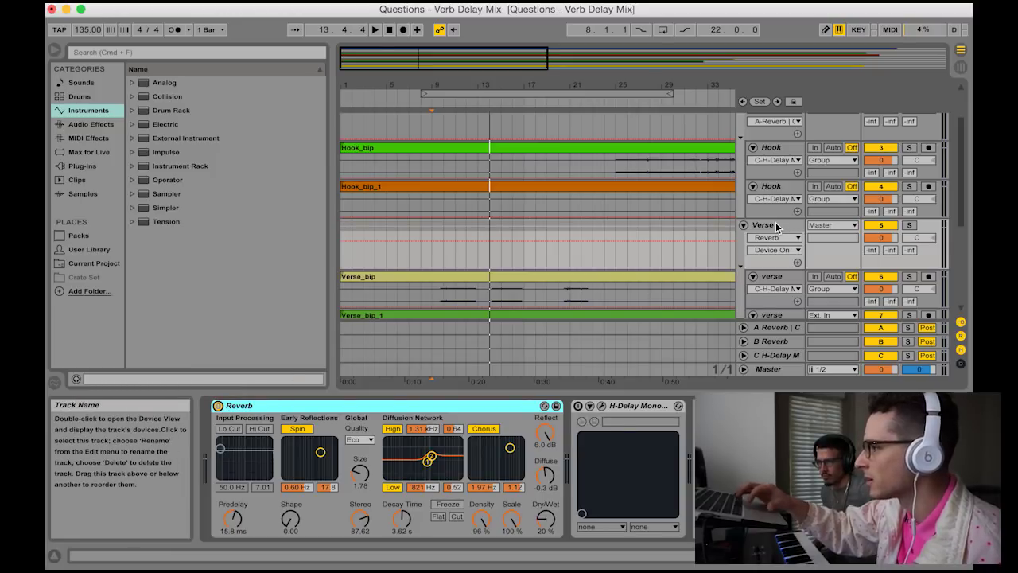
pyautogui.click(217, 406)
pyautogui.press('Tab')
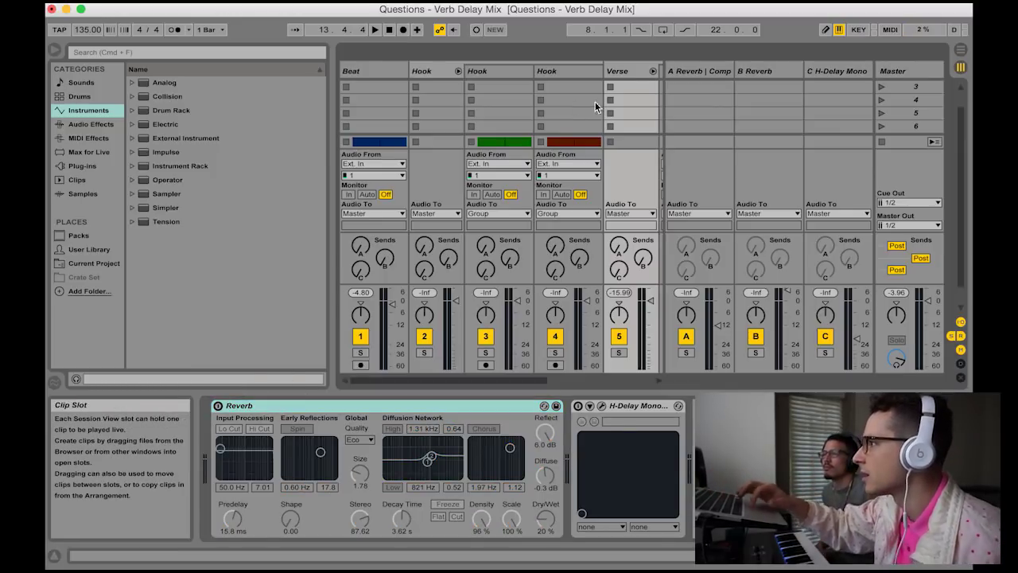
# Show the A Reverb | Comp return's devices and switch on its Reverb.
pyautogui.click(693, 70)
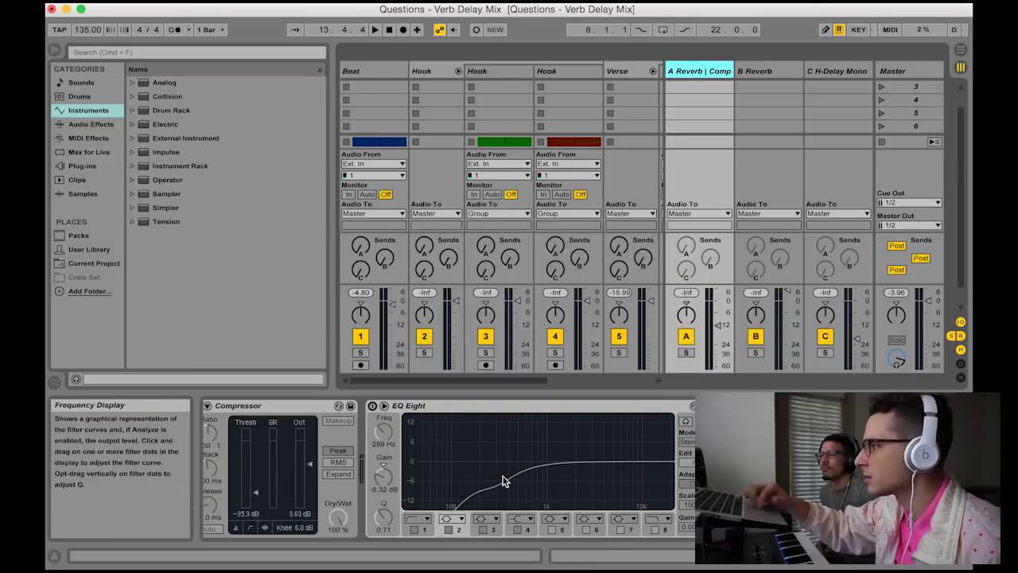
pyautogui.scroll(3, 504, 480)
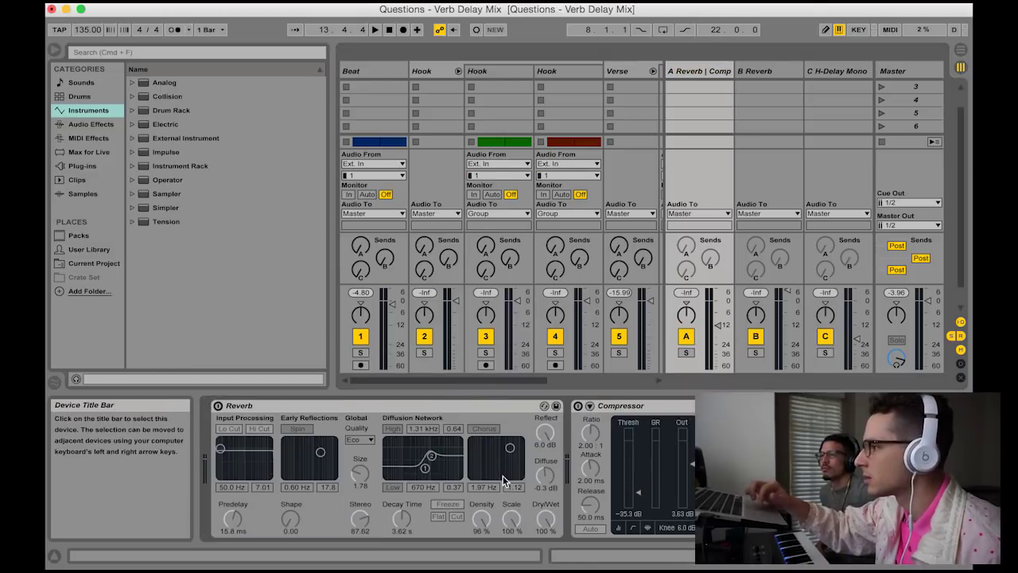
pyautogui.click(217, 405)
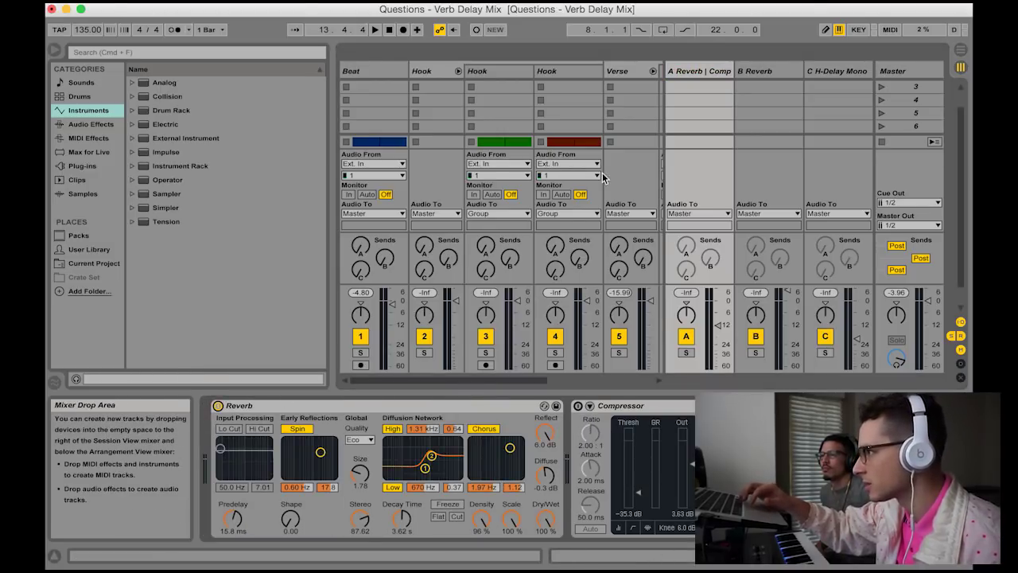
# Raise the Verse track's Send A to 0.0 dB during playback, then switch on return A's EQ Eight.
pyautogui.click(618, 246)
pyautogui.press('space')
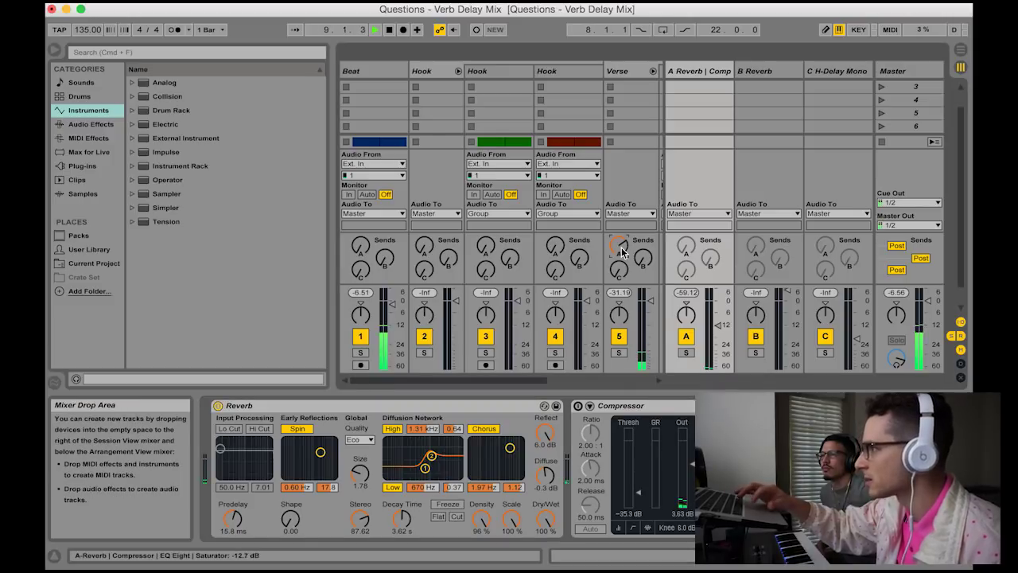
pyautogui.moveTo(619, 246); pyautogui.dragTo(618, 215)
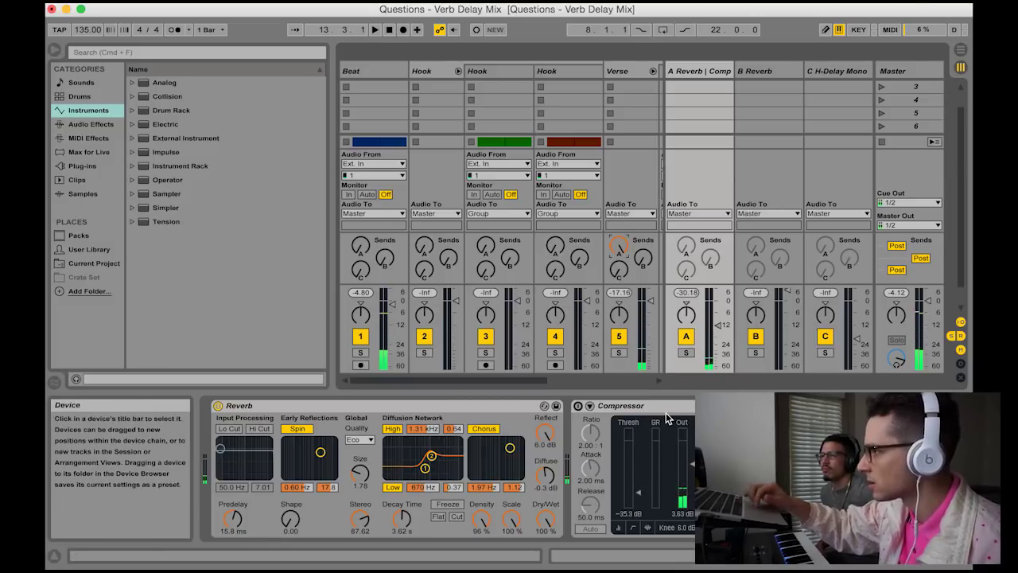
pyautogui.hscroll(10, 665, 412)
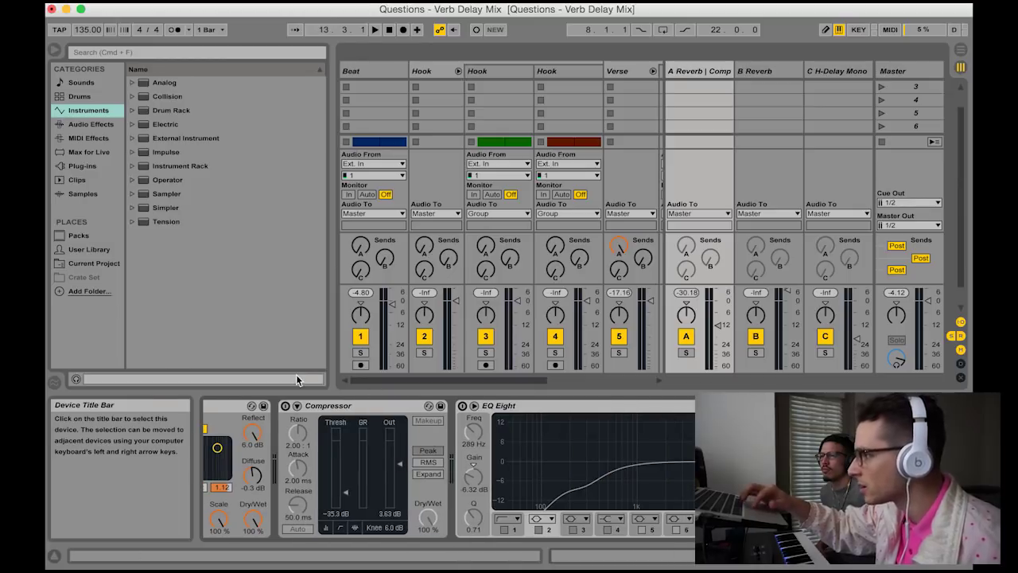
pyautogui.click(462, 406)
# Audition the EQ, then switch on return A's Compressor and listen to it.
pyautogui.press('space')
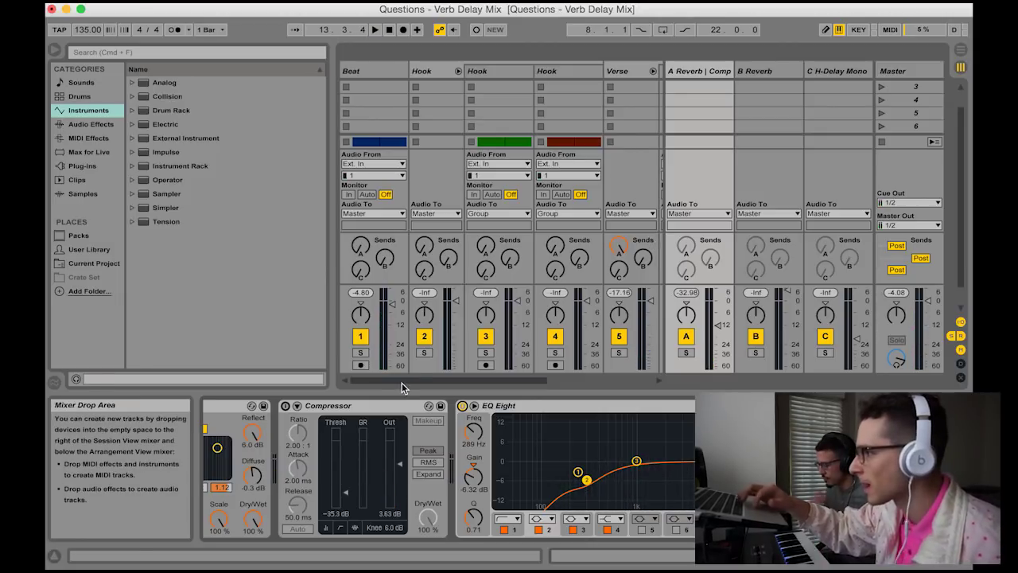
pyautogui.hscroll(-5, 579, 561)
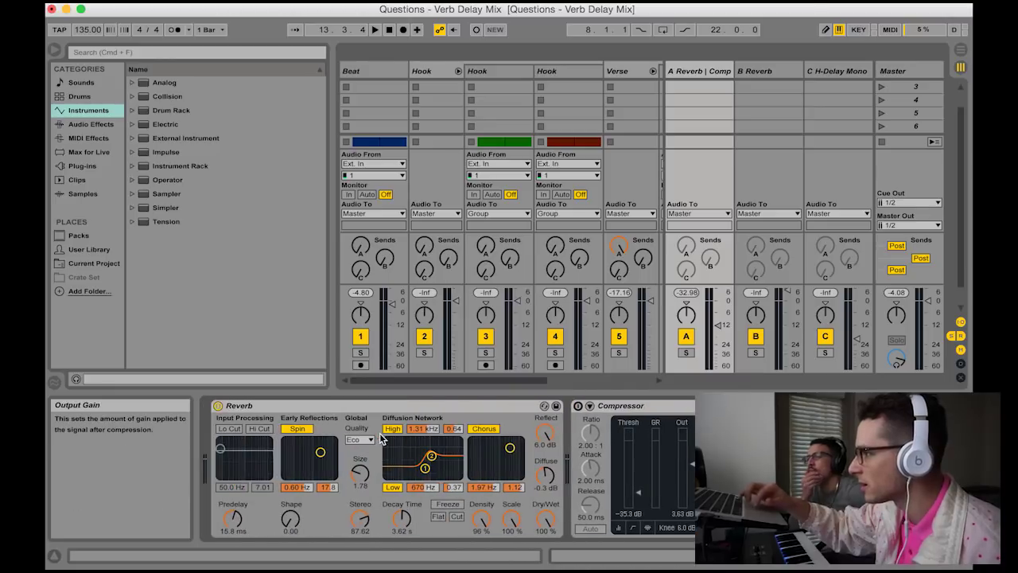
pyautogui.click(592, 408)
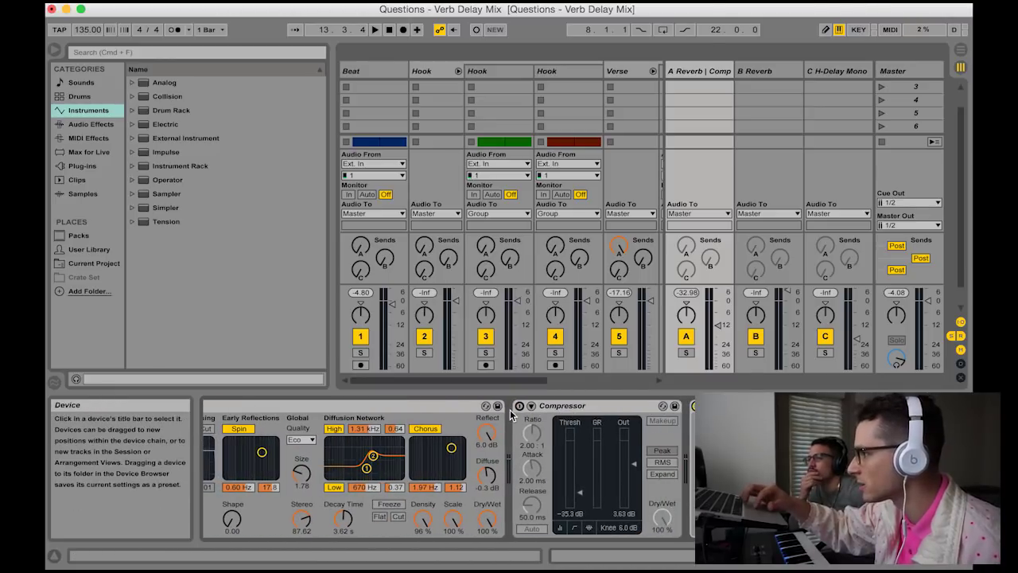
pyautogui.click(519, 406)
pyautogui.press('space')
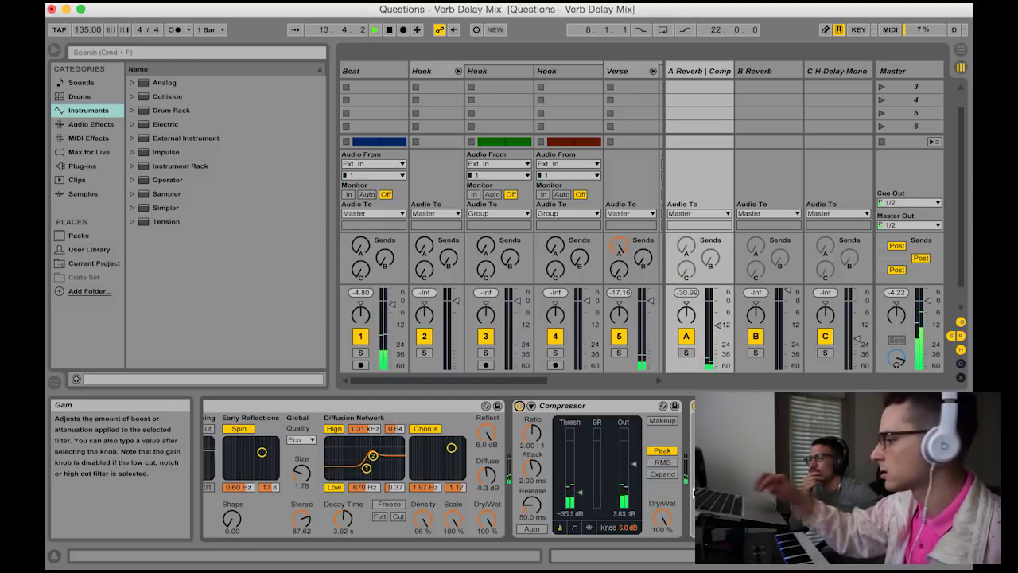
# Set the Saturator Drive to 36.0 dB and its output to about -28 dB while playing.
pyautogui.hscroll(-2, 693, 492)
pyautogui.hscroll(5, 726, 477)
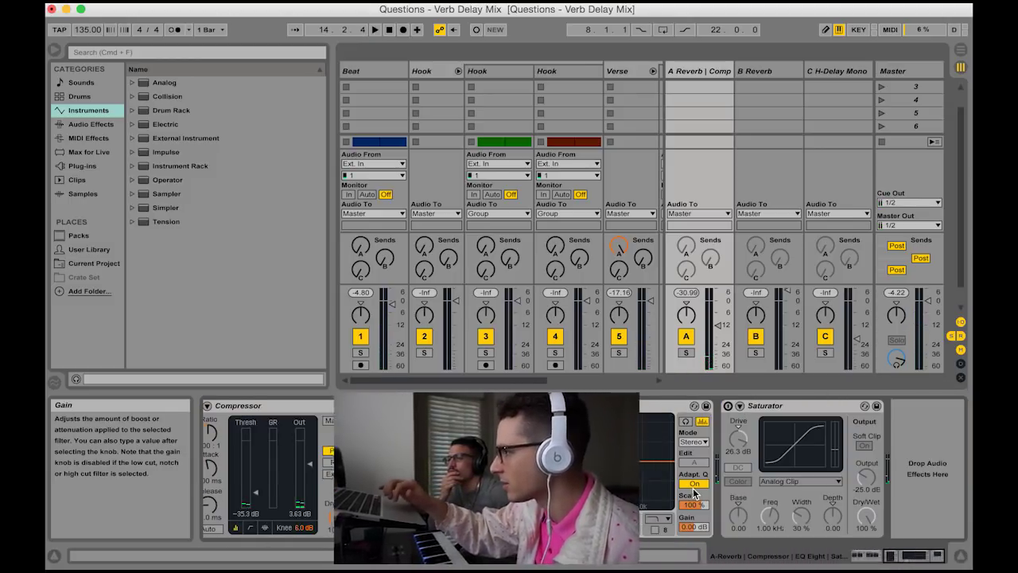
pyautogui.press('space')
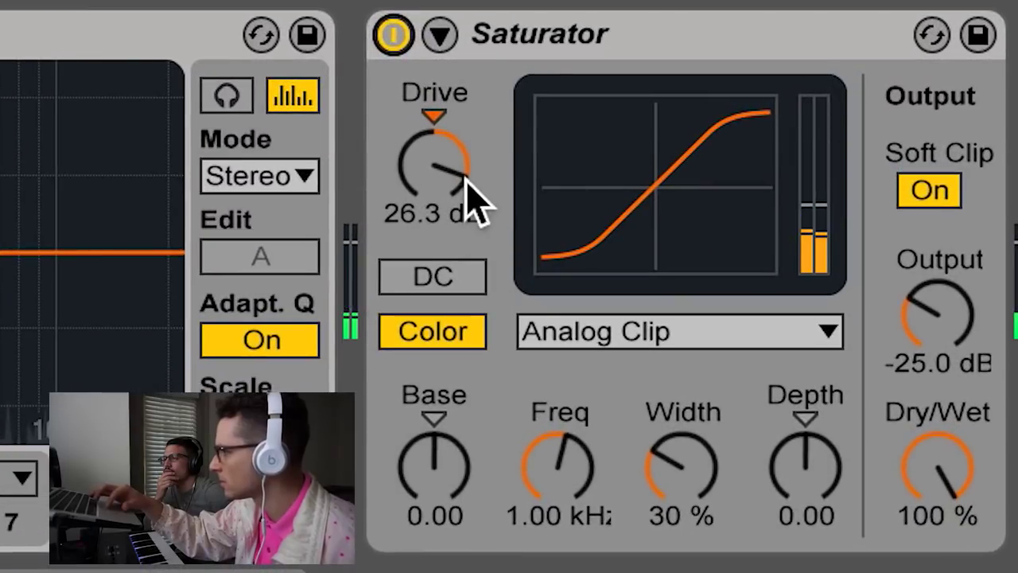
pyautogui.moveTo(745, 441); pyautogui.dragTo(745, 417)
pyautogui.moveTo(937, 311); pyautogui.dragTo(916, 340)
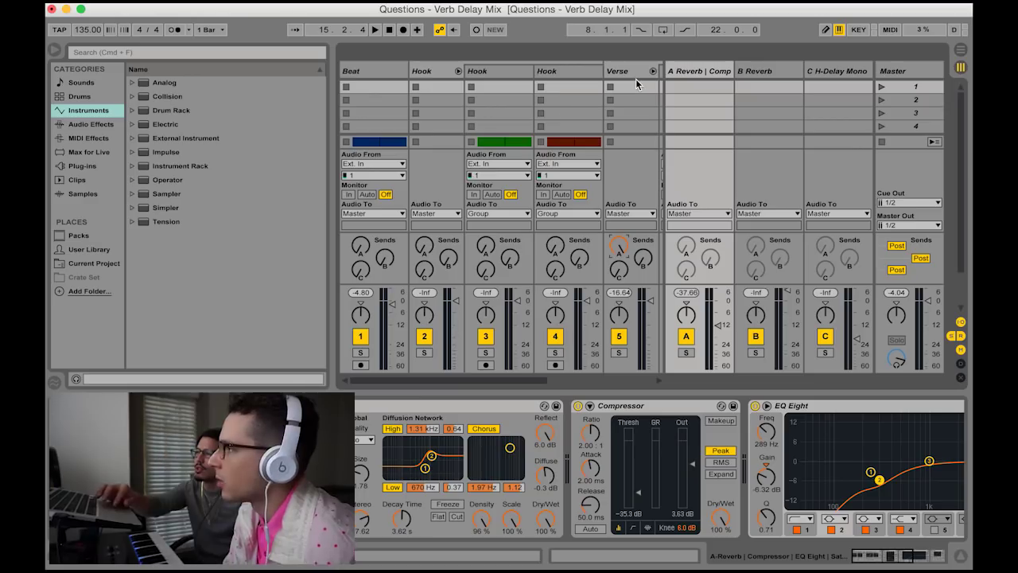
# View the effect chains of the B Reverb return, the A Reverb return and the Verse track.
pyautogui.scroll(-1, 609, 121)
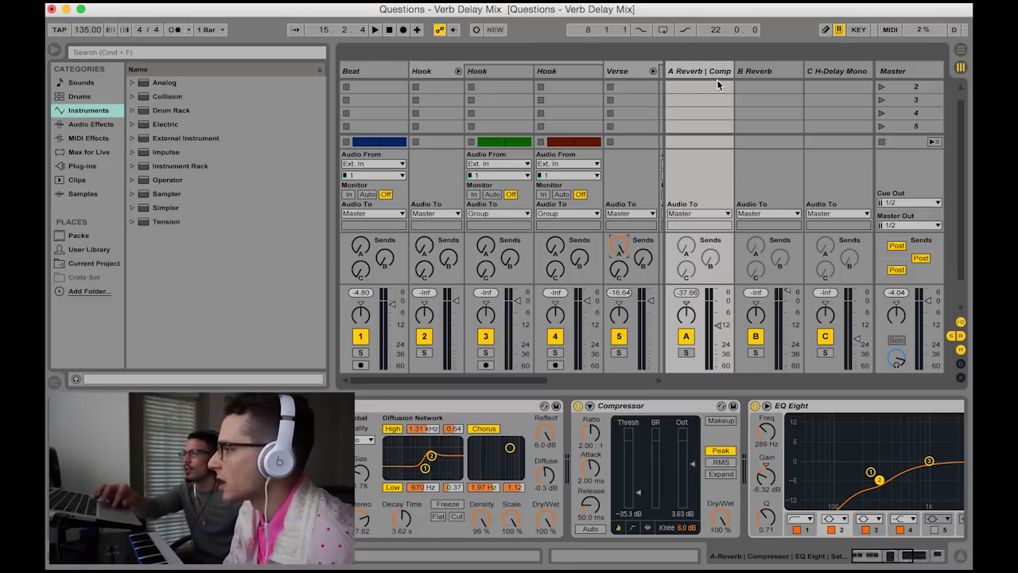
pyautogui.click(748, 76)
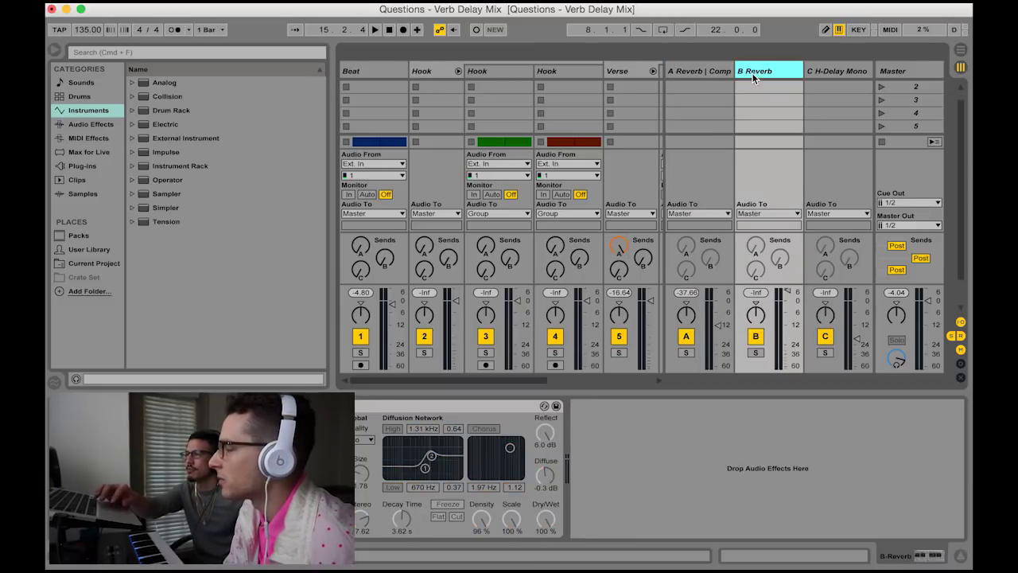
pyautogui.click(703, 74)
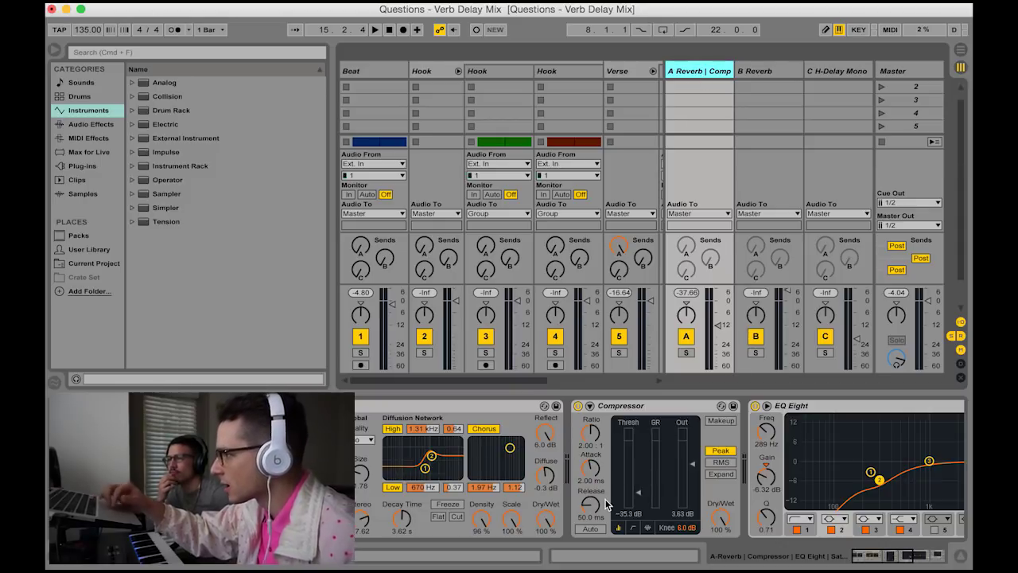
pyautogui.hscroll(5, 696, 490)
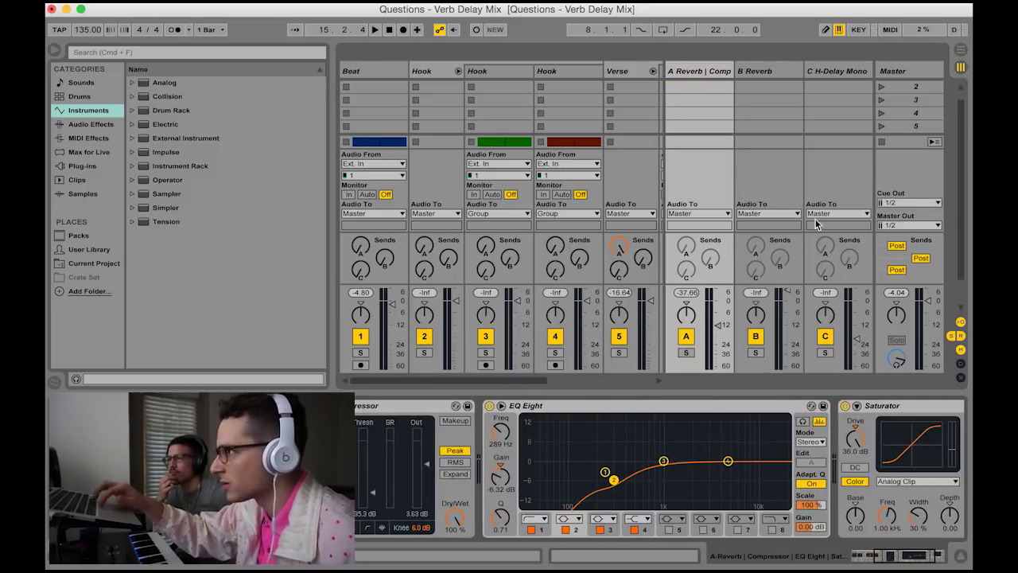
pyautogui.click(629, 71)
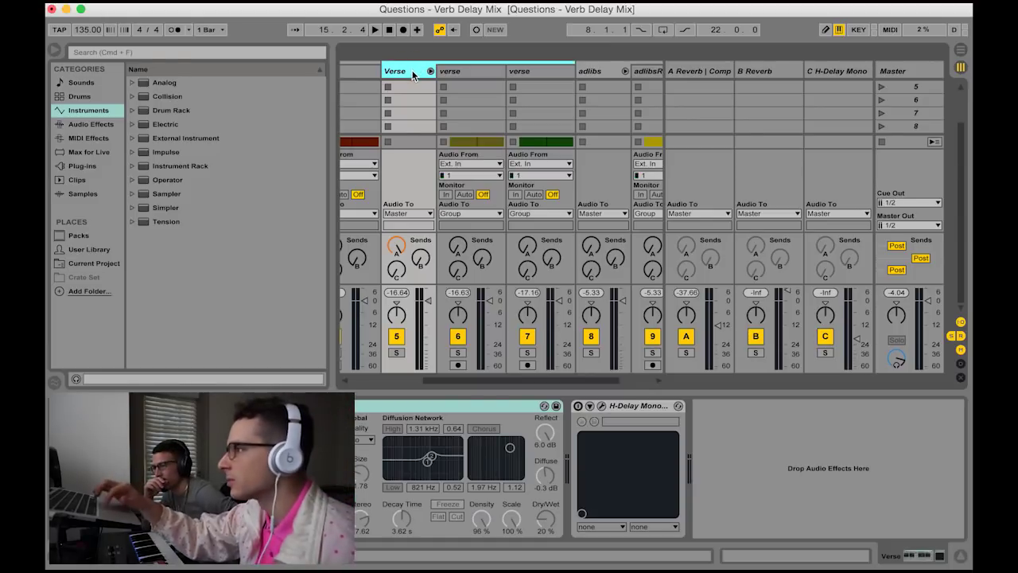
# Expand the Verse group to show its two tracks and drag the Verse Send A knob up.
pyautogui.hscroll(-5, 429, 80)
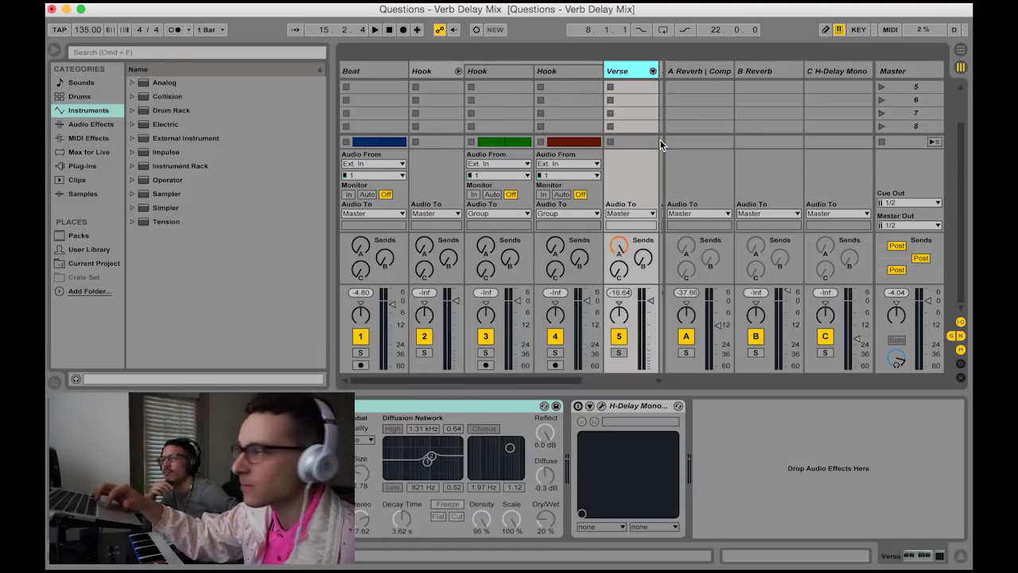
pyautogui.hscroll(6, 610, 209)
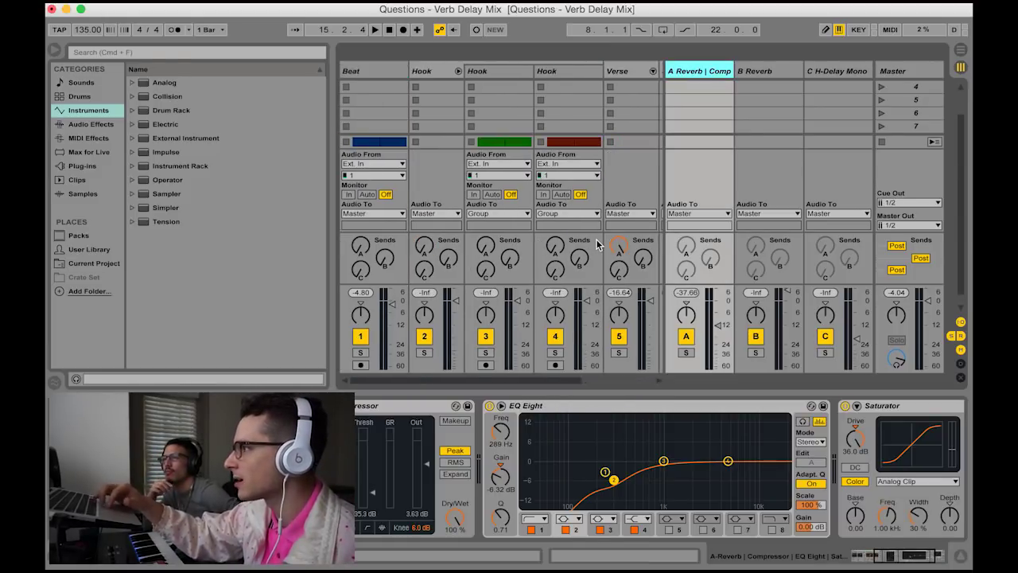
pyautogui.click(458, 71)
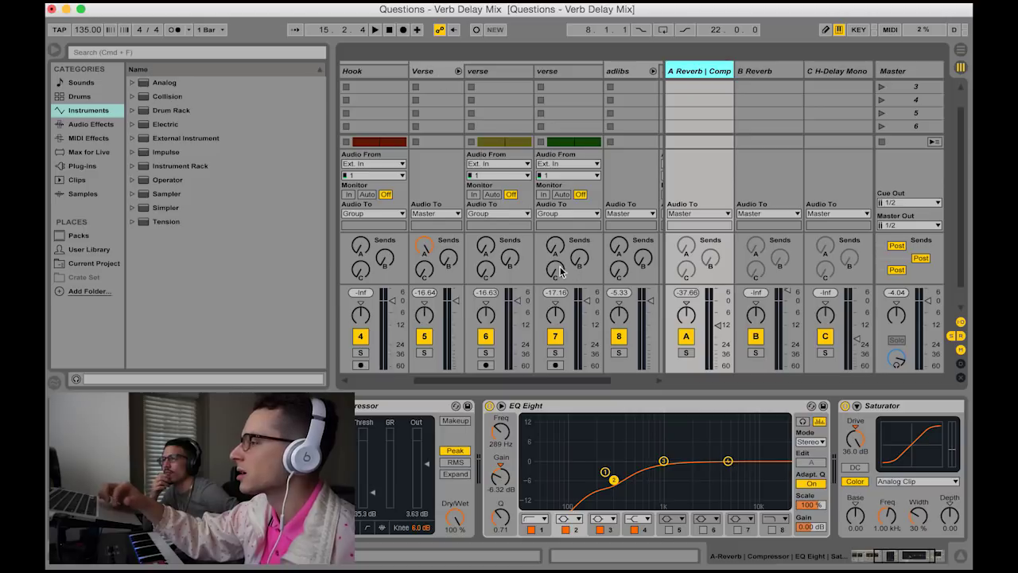
pyautogui.moveTo(435, 236); pyautogui.dragTo(435, 205)
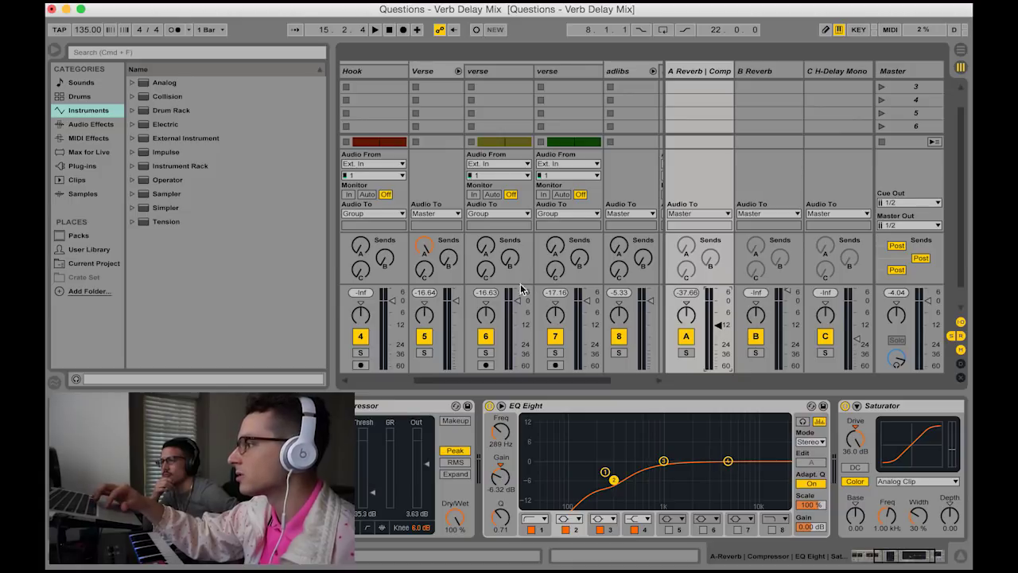
pyautogui.hscroll(3, 545, 452)
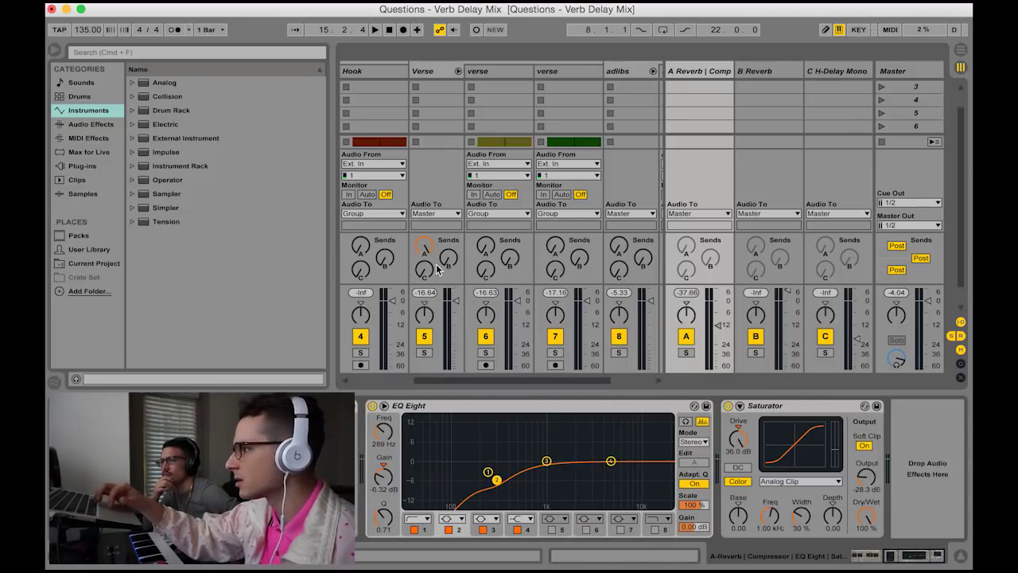
# Solo the A Reverb return and play the song to hear it alone.
pyautogui.click(691, 352)
pyautogui.press('space')
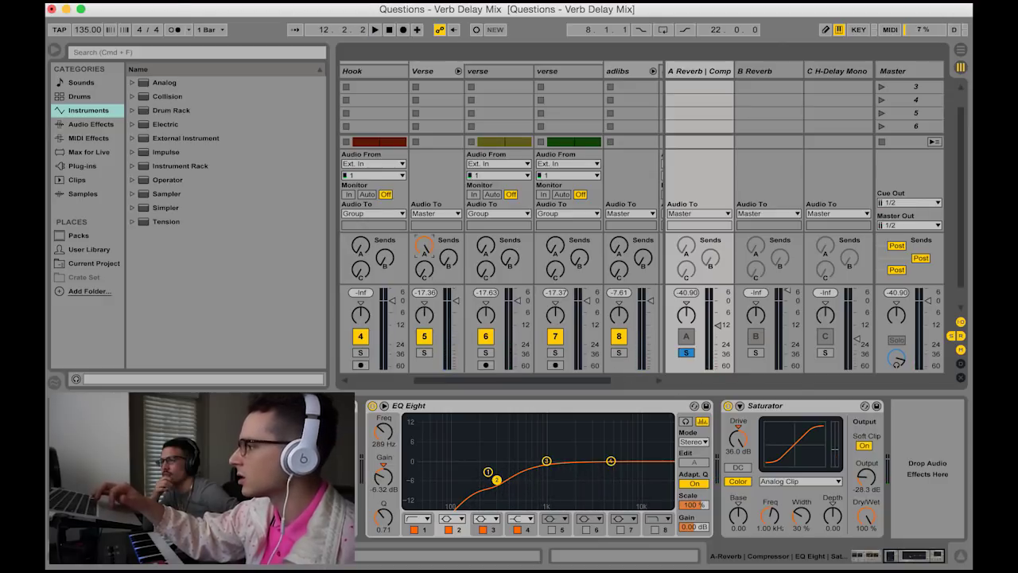
pyautogui.press('space')
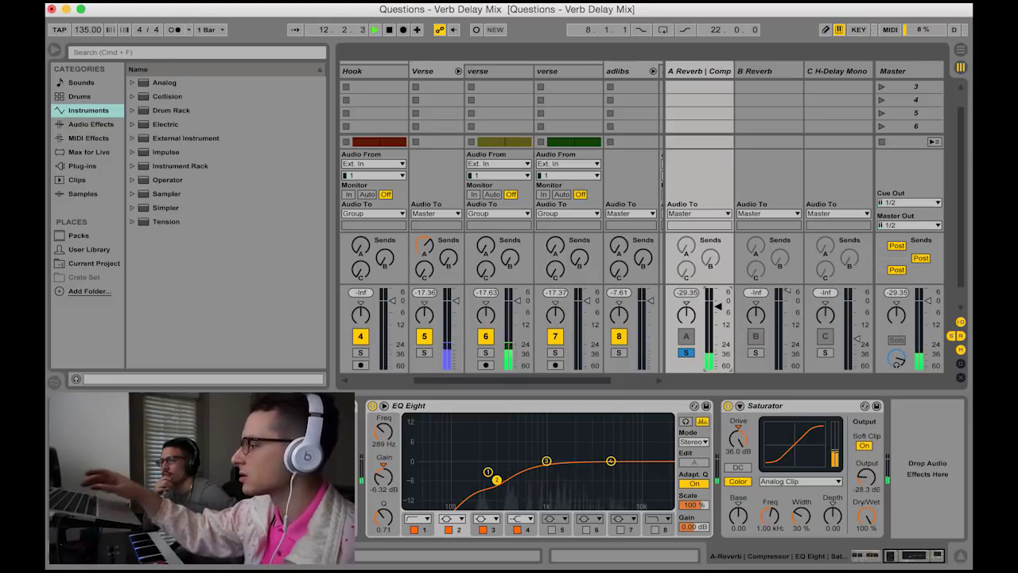
# Unsolo return A, pull its volume fader down, and play the adjusted mix.
pyautogui.click(686, 352)
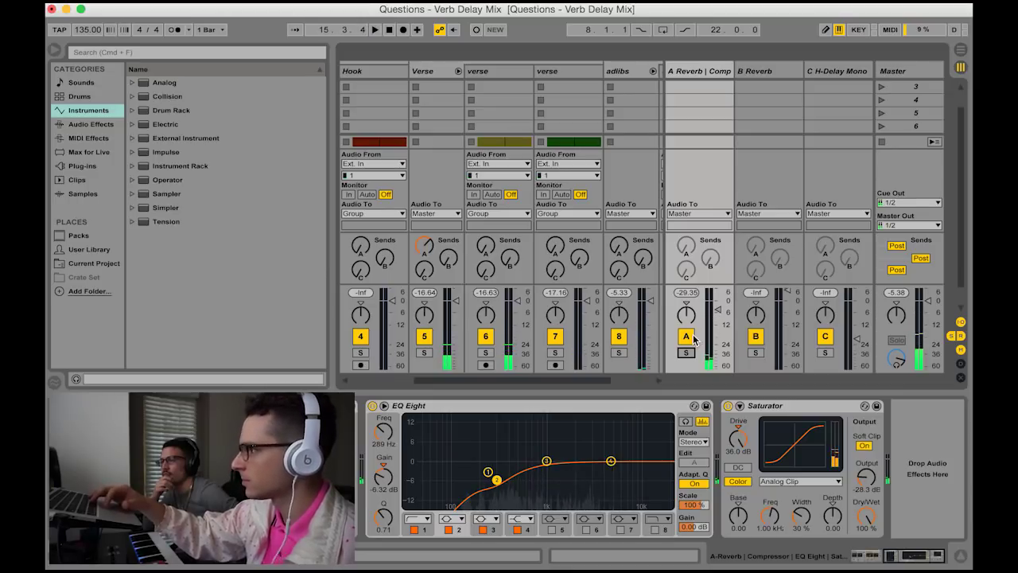
pyautogui.click(427, 248)
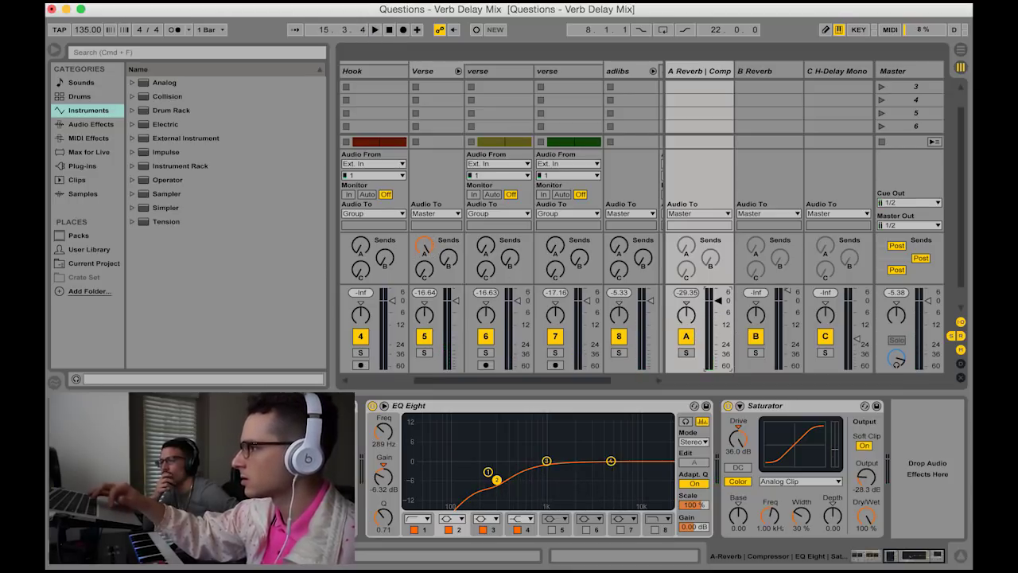
pyautogui.moveTo(717, 300); pyautogui.dragTo(717, 335)
pyautogui.press('space')
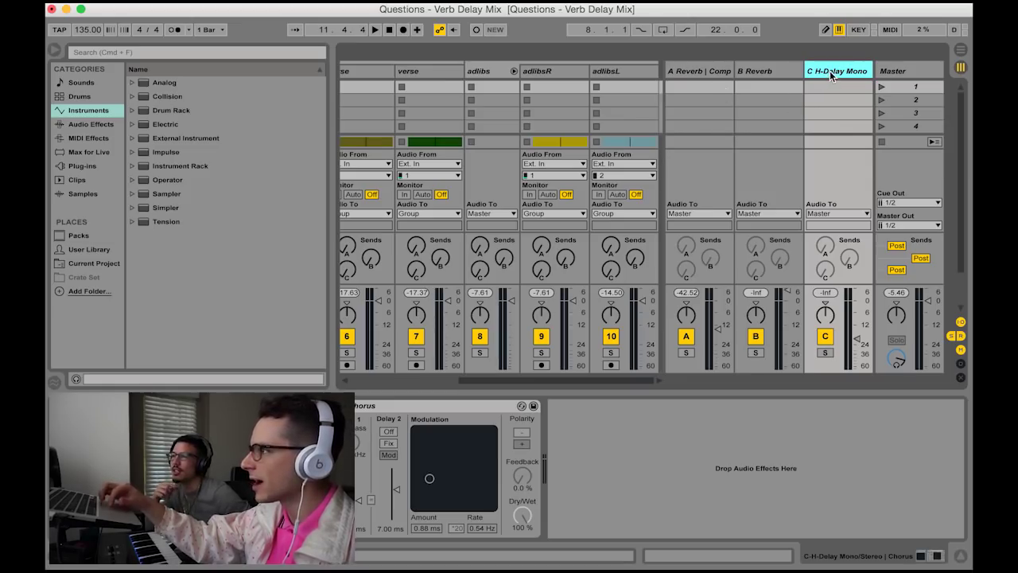
# Insert D Return after the C H-Delay Mono return, then add returns E through L with Cmd+Alt+T.
pyautogui.rightClick(831, 75)
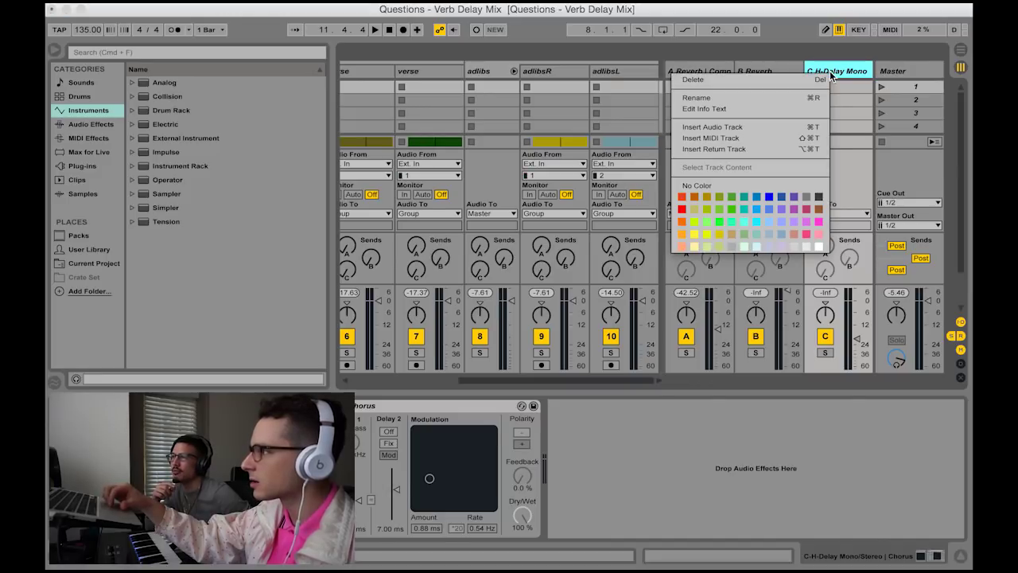
pyautogui.click(744, 150)
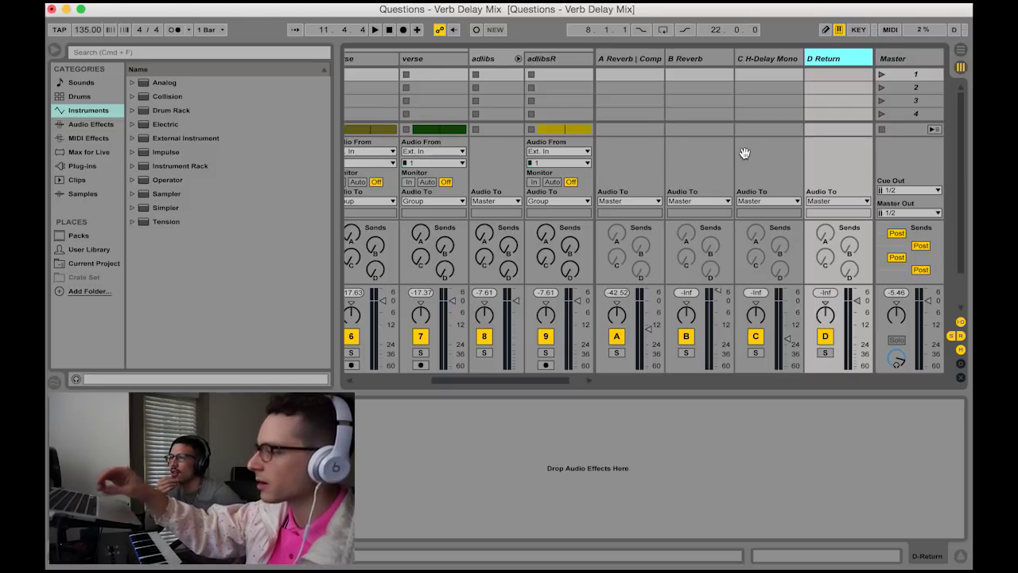
pyautogui.press('super+alt+t')
pyautogui.press('super+alt+t')
pyautogui.press('super+alt+t')
pyautogui.press('super+alt+t')
pyautogui.press('super+alt+t')
pyautogui.press('super+alt+t')
pyautogui.press('super+alt+t')
pyautogui.press('super+alt+t')
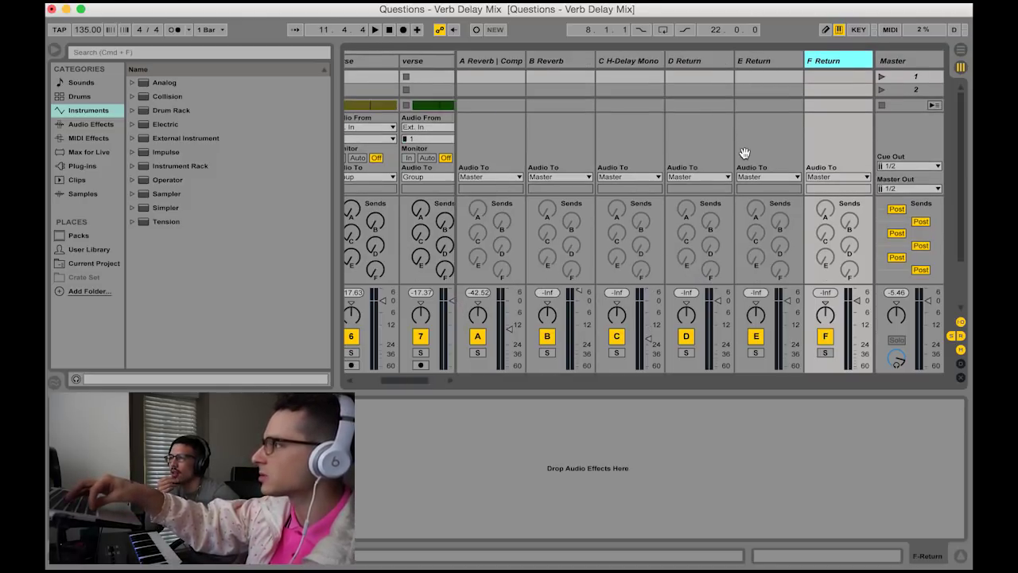
pyautogui.press('super+alt+i')
pyautogui.press('super+alt+b')
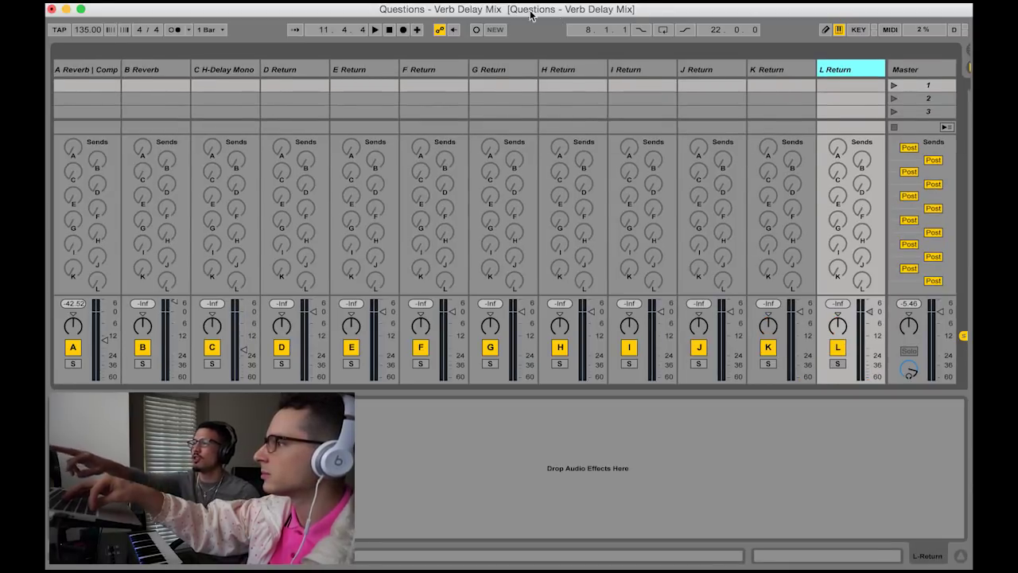
# Select return tracks D through L for removal, scrolling across them in the mixer.
pyautogui.keyDown('shift'); pyautogui.click(249, 69); pyautogui.keyUp('shift')
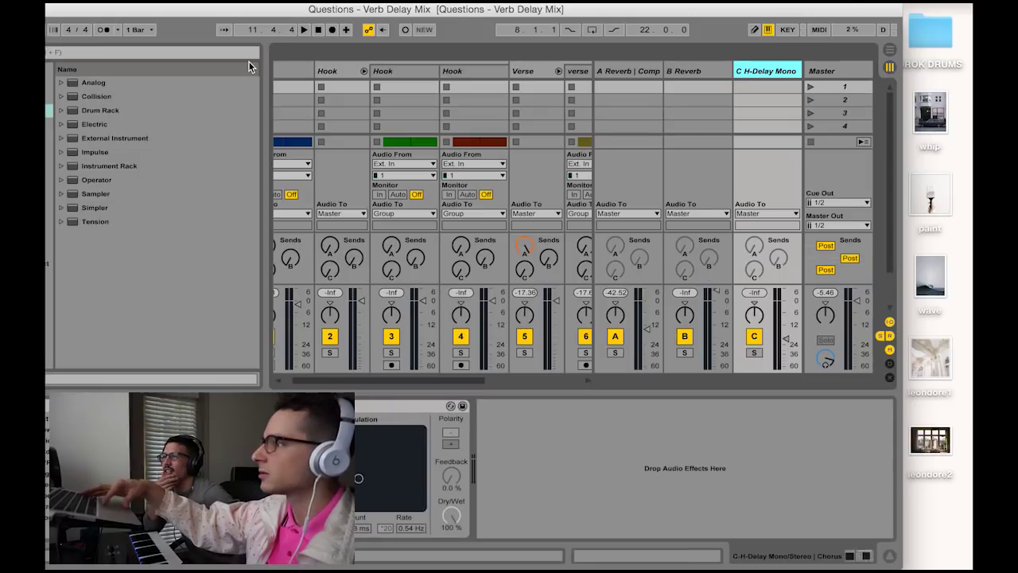
pyautogui.hscroll(5, 376, 279)
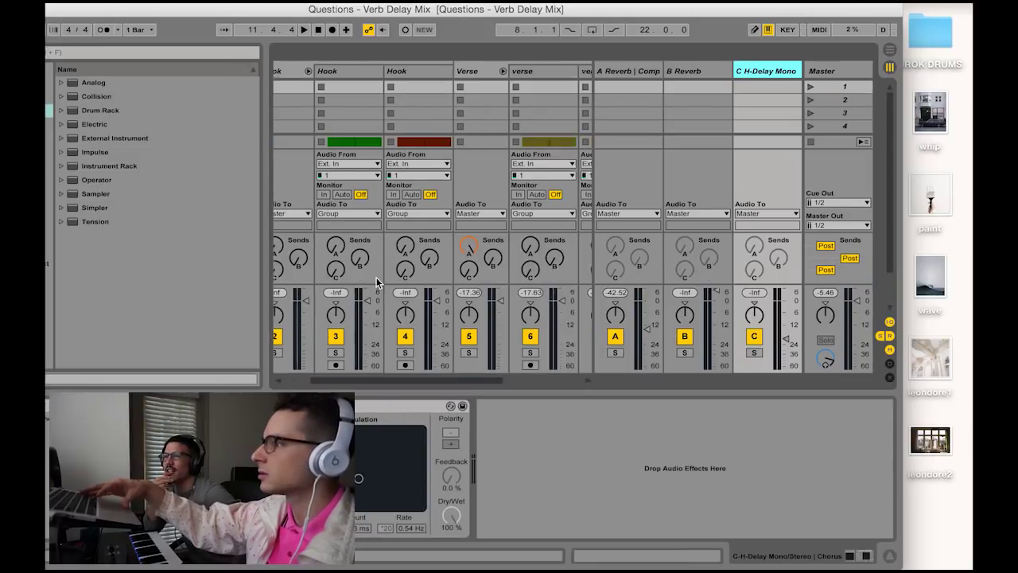
pyautogui.hscroll(-5, 376, 277)
pyautogui.hscroll(5, 378, 266)
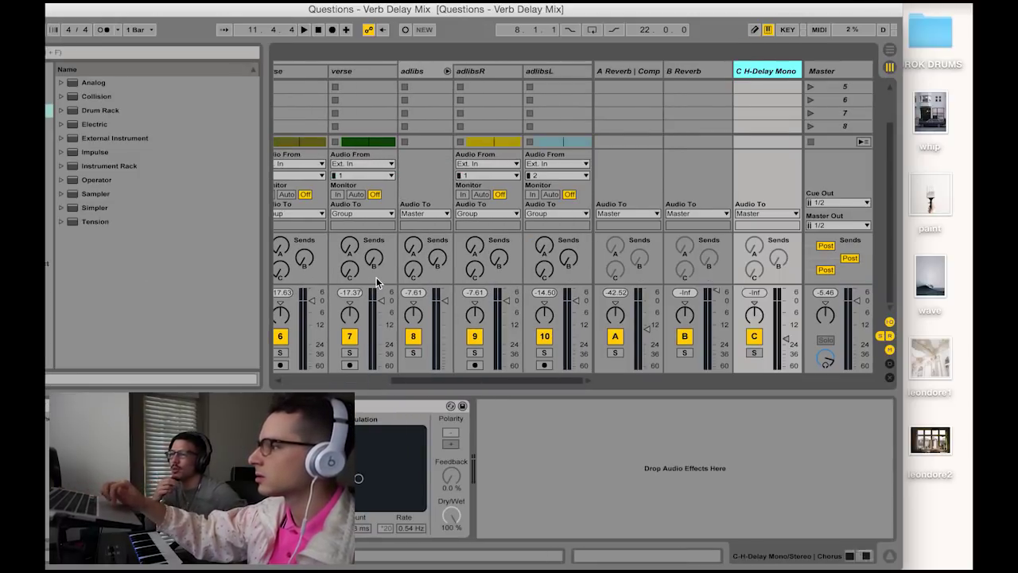